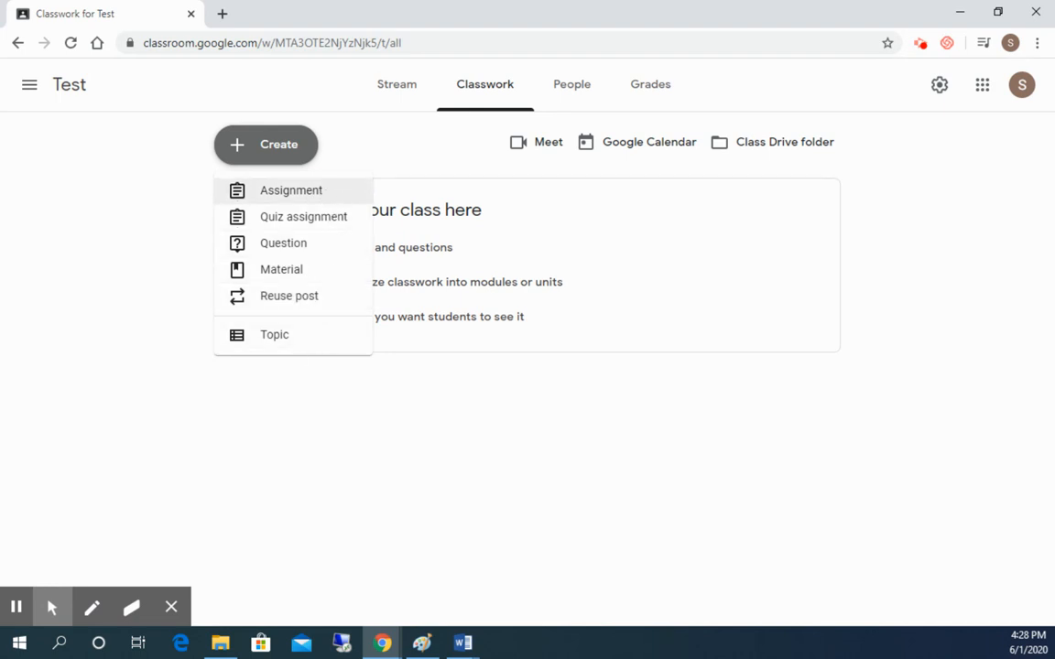
Start a new assignment in the class and title it "Summer Haiku"
{"action": "left_click", "coordinate": [313, 196]}
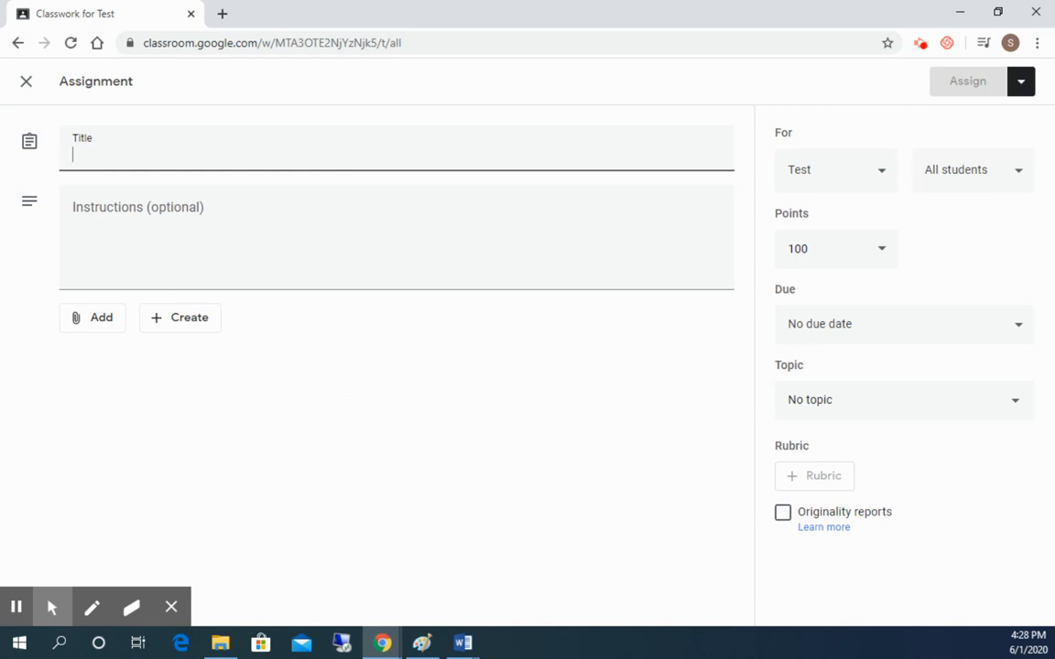
{"action": "type", "text": "Summer "}
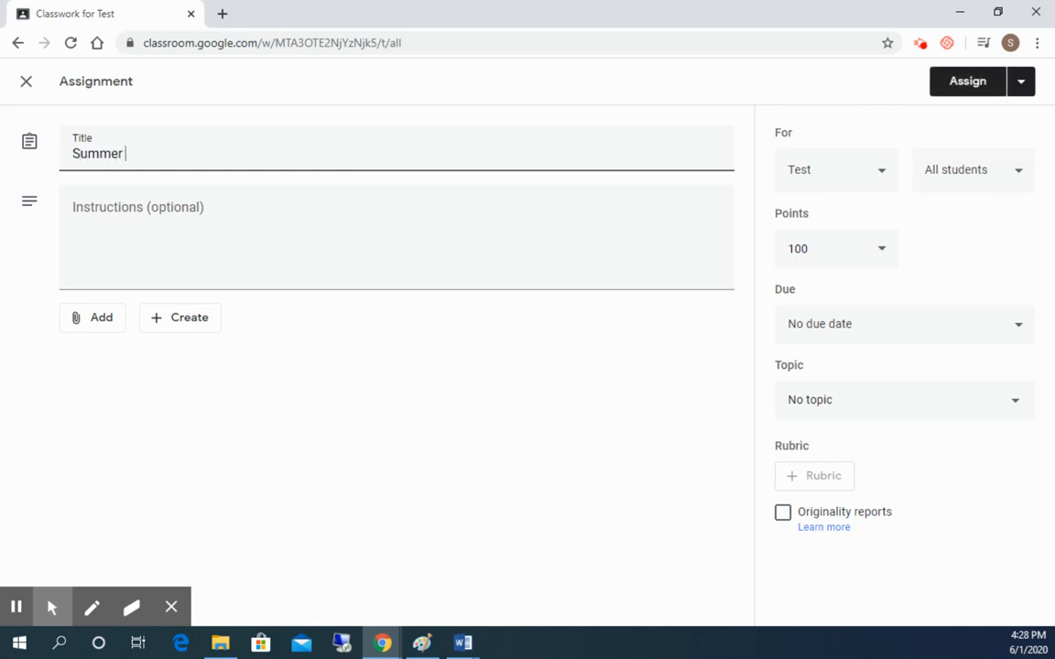
{"action": "type", "text": "Haiku"}
Paste "On the provided Google Doc please write a haiku poem about your summer." as the assignment's instructions
{"action": "left_click", "coordinate": [120, 237]}
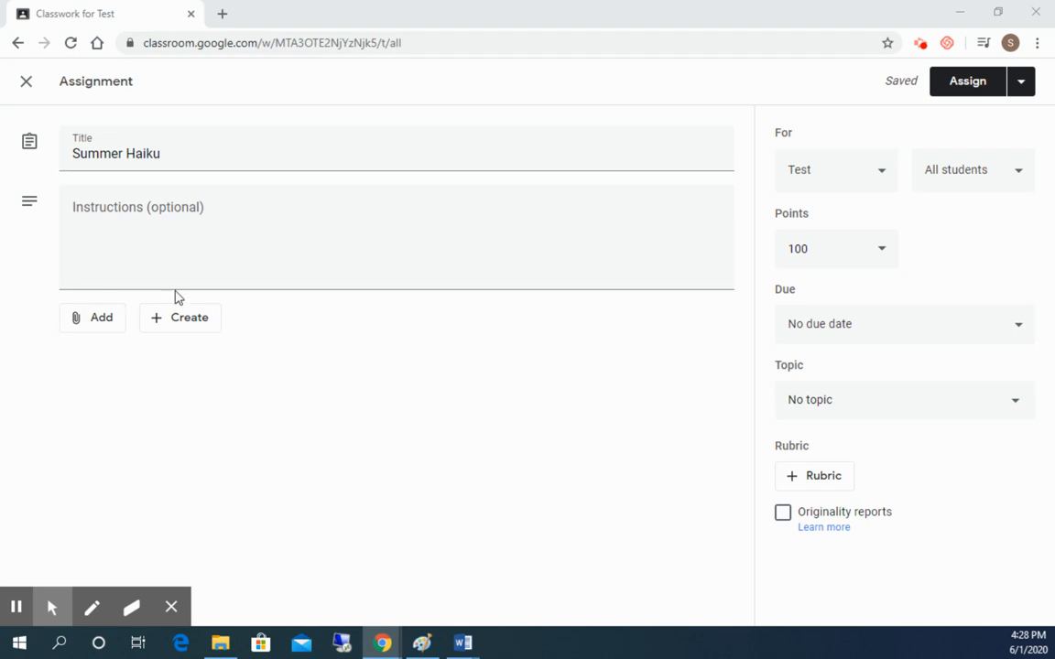
{"action": "left_click", "coordinate": [162, 211]}
{"action": "right_click", "coordinate": [162, 214]}
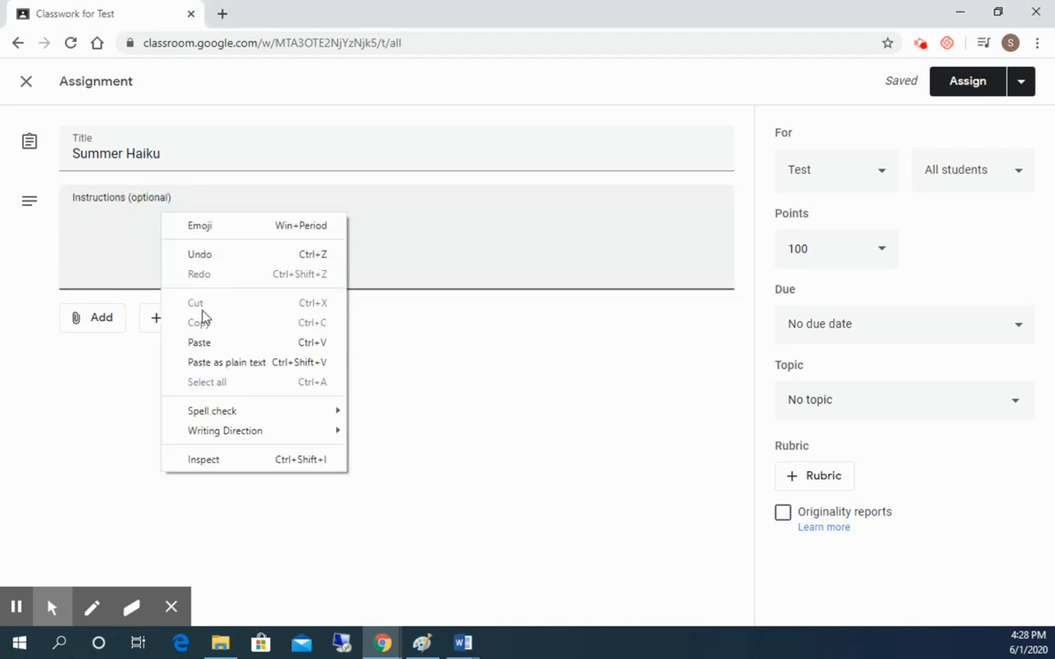
{"action": "left_click", "coordinate": [206, 342]}
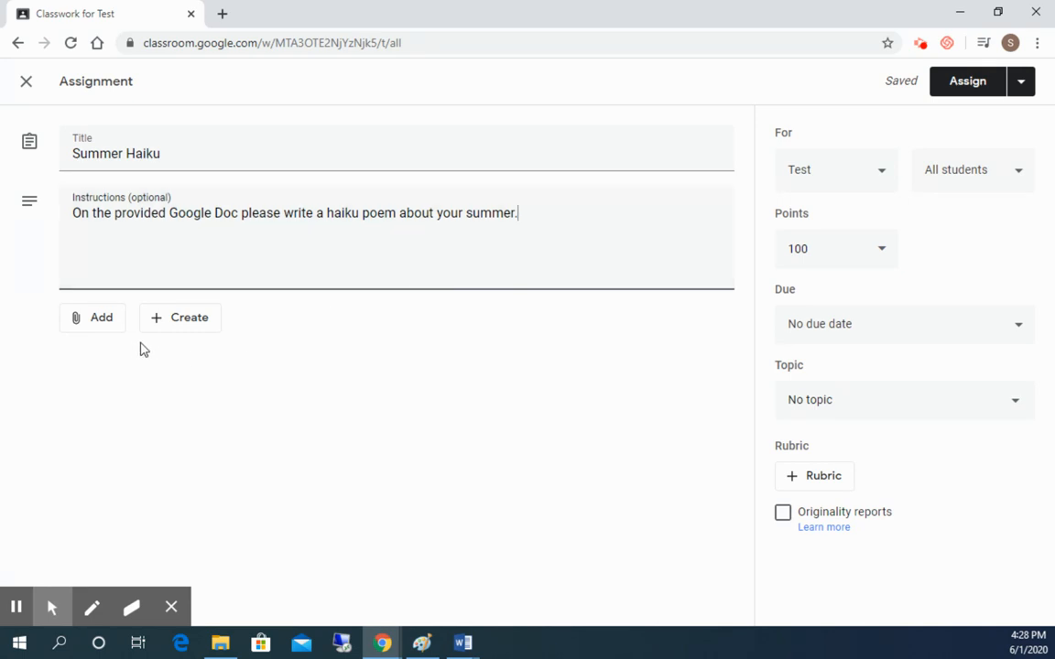
{"action": "left_click", "coordinate": [99, 320]}
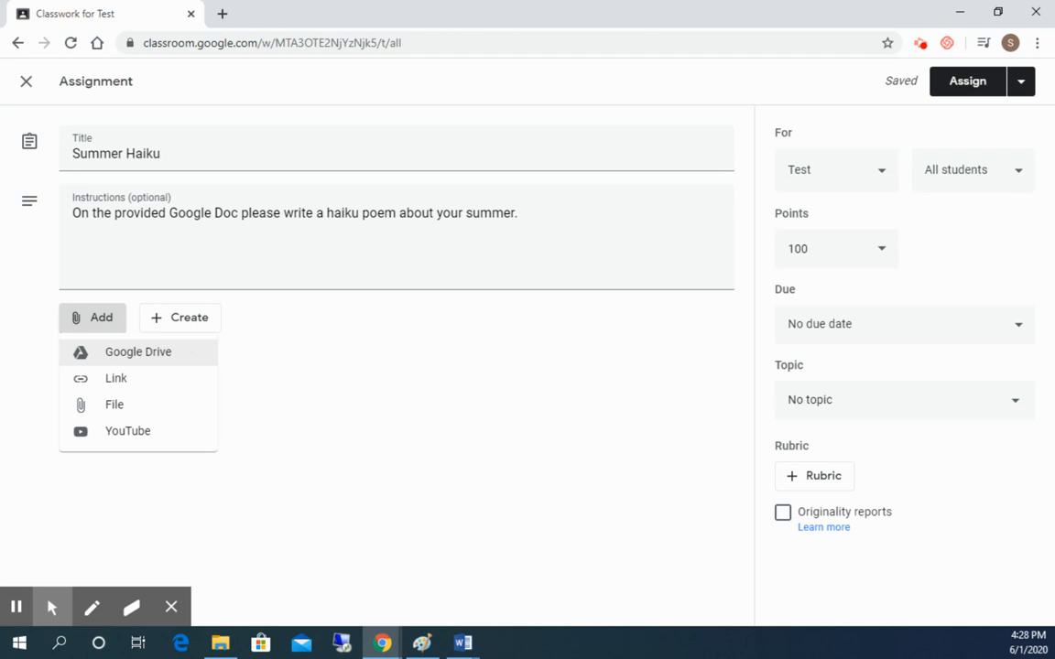
{"action": "left_click", "coordinate": [138, 435]}
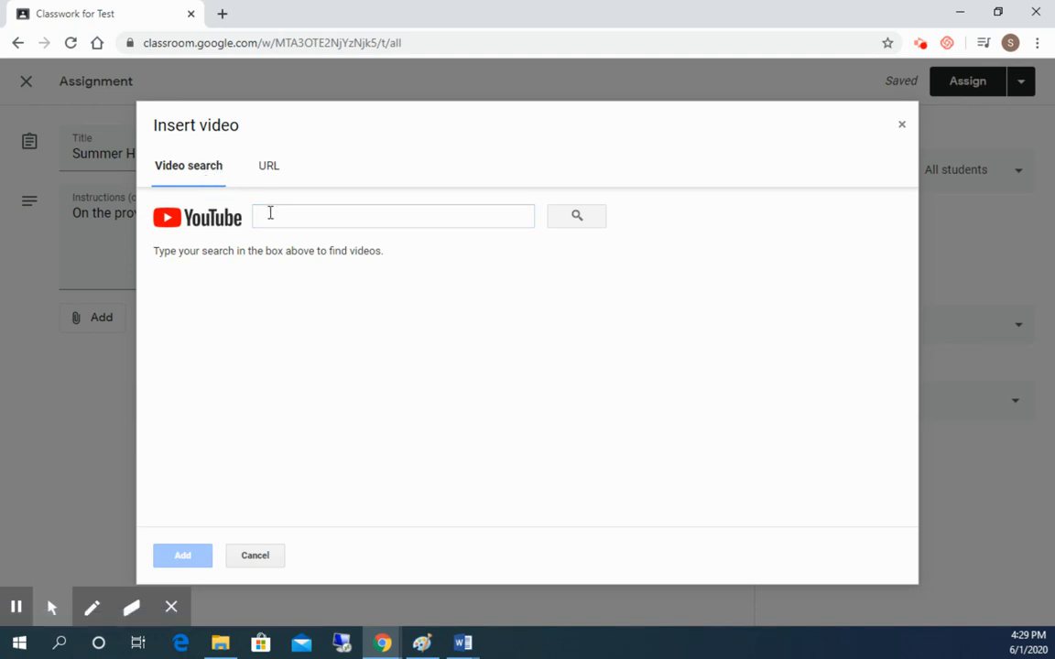
{"action": "left_click", "coordinate": [272, 174]}
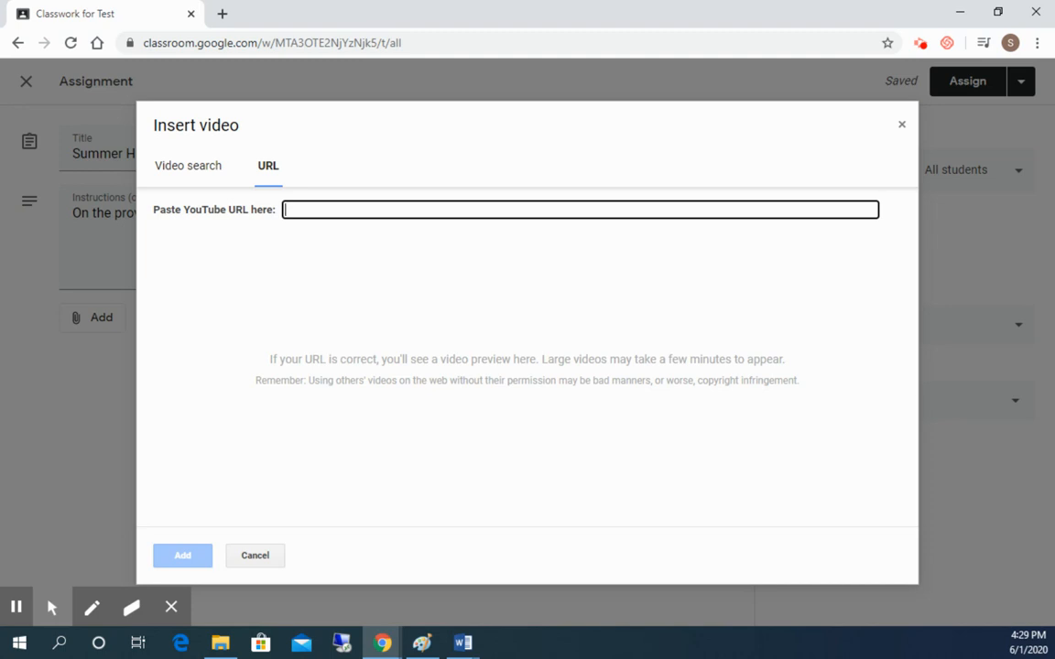
{"action": "key", "text": "alt+Tab"}
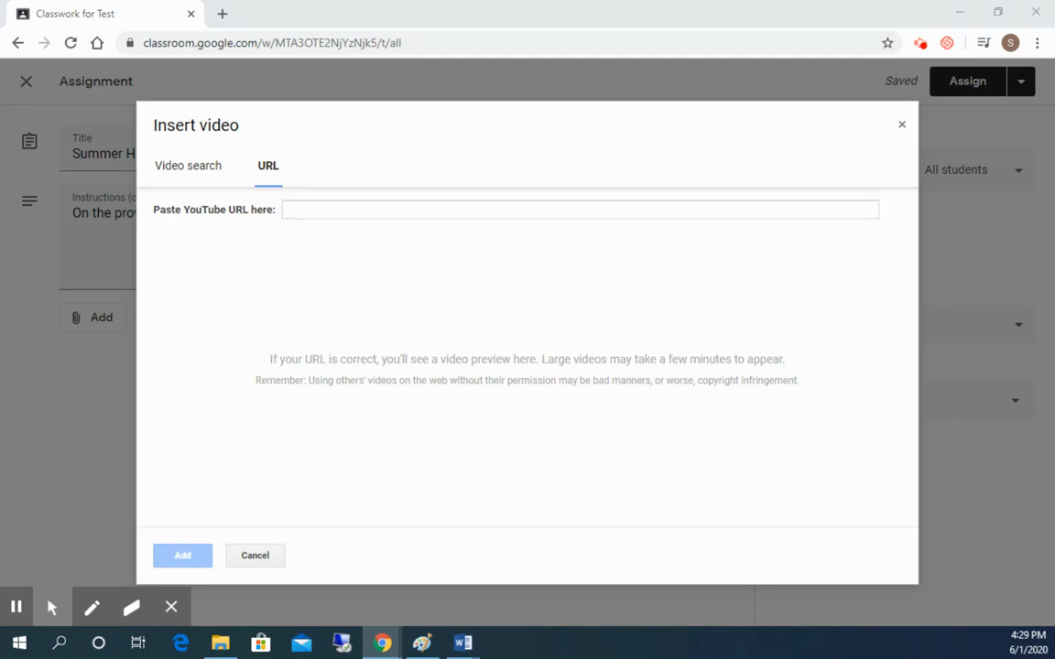
{"action": "right_click", "coordinate": [327, 215]}
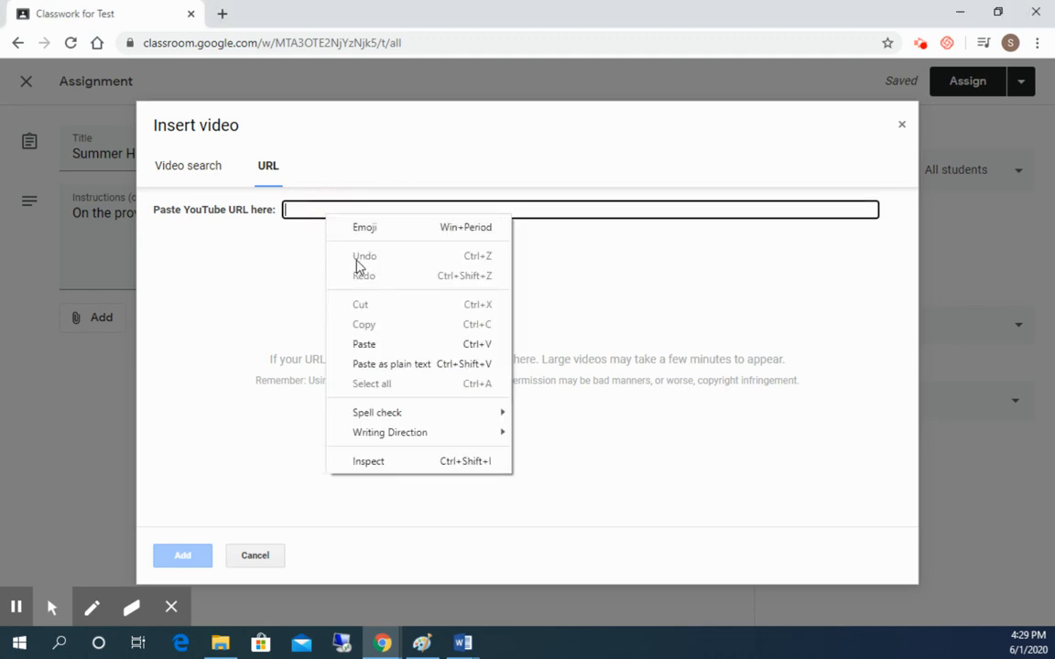
{"action": "left_click", "coordinate": [380, 349]}
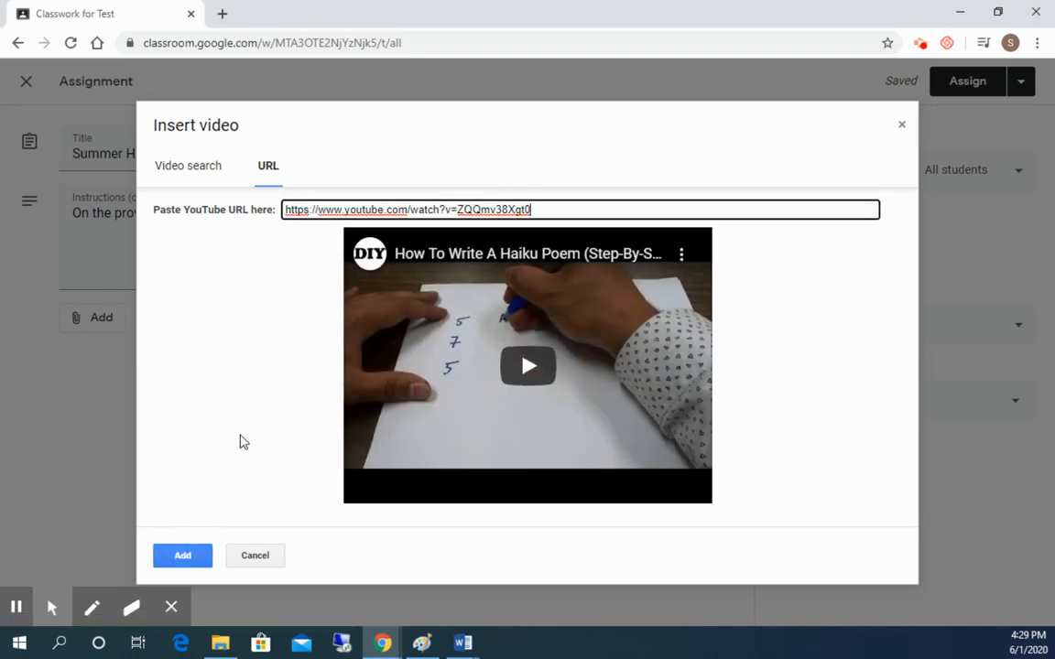
{"action": "left_click", "coordinate": [175, 556]}
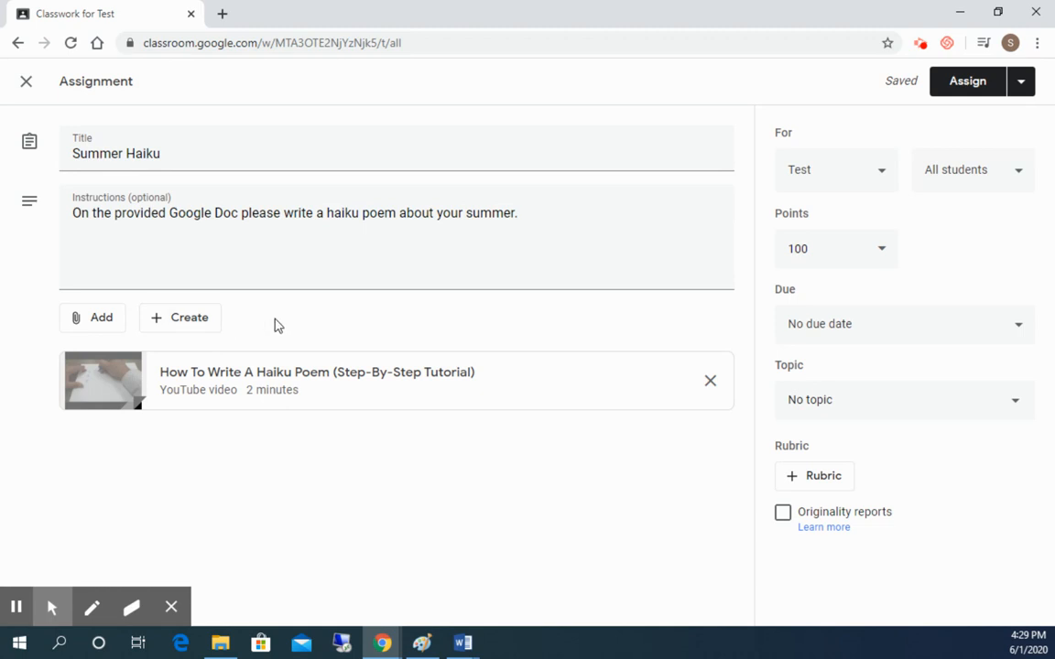
{"action": "left_click", "coordinate": [189, 319]}
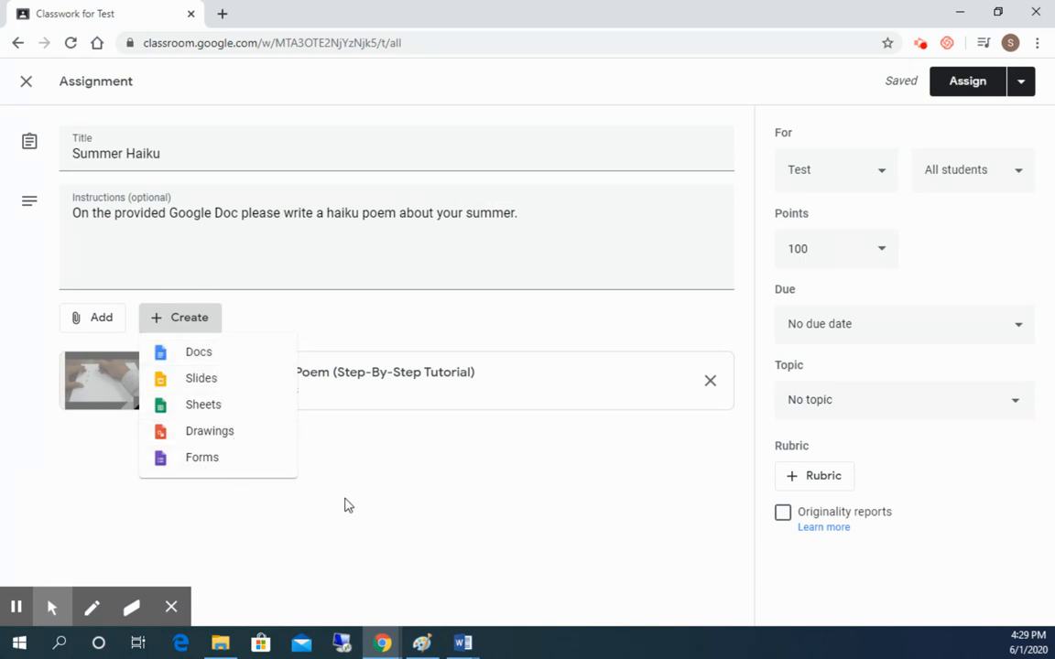
{"action": "left_click", "coordinate": [323, 310]}
{"action": "left_click", "coordinate": [99, 320]}
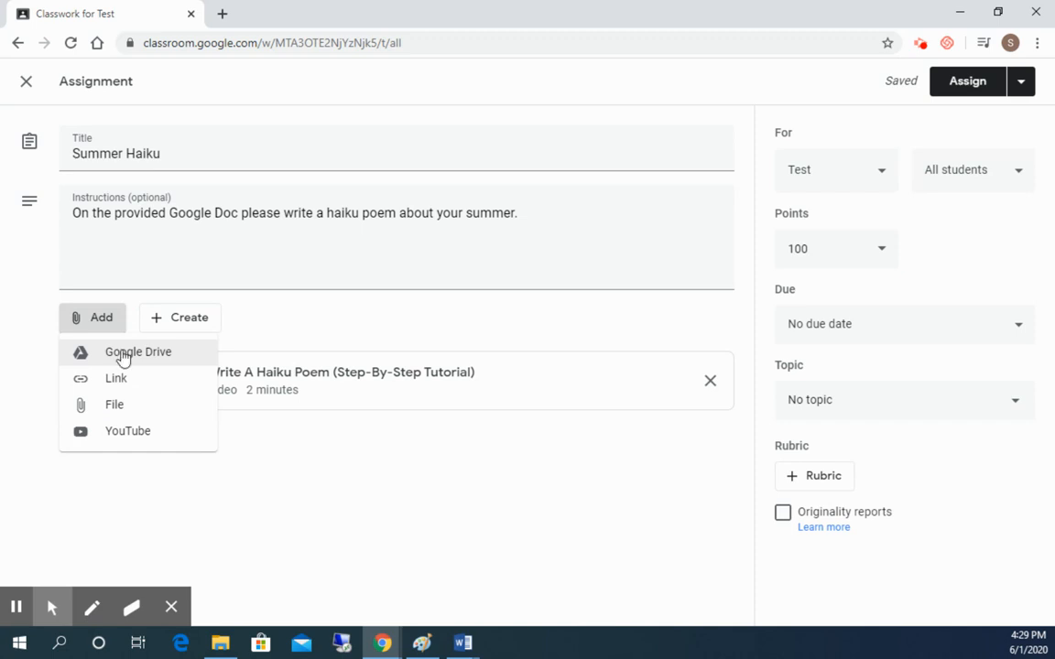
{"action": "left_click", "coordinate": [183, 328]}
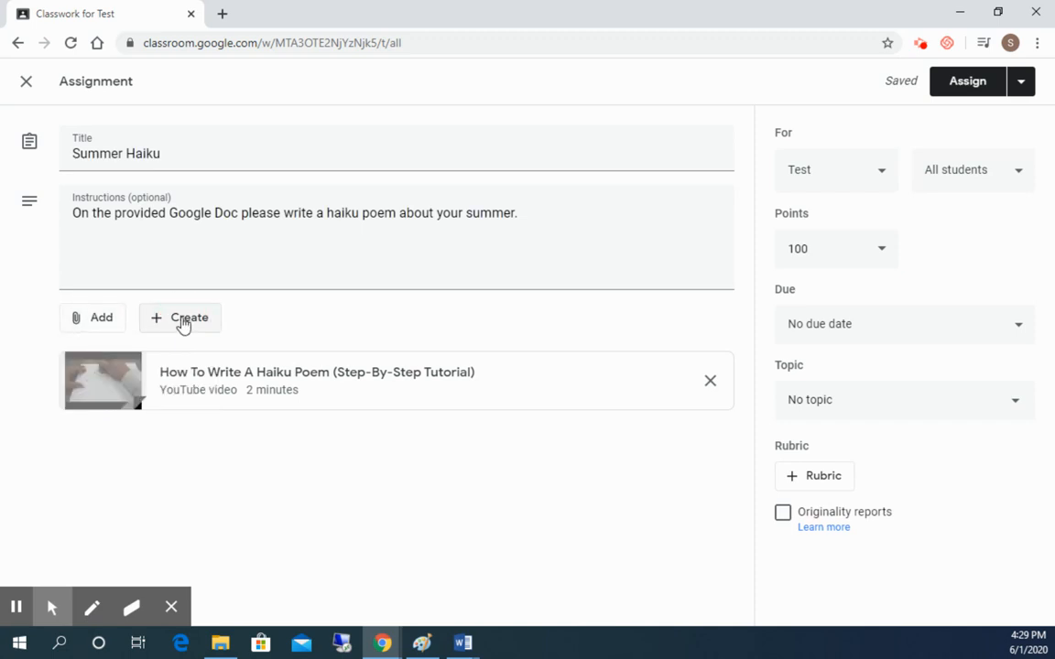
Create a new Google Docs attachment for the assignment and name the document "Summer Haiku"
{"action": "left_click", "coordinate": [184, 327]}
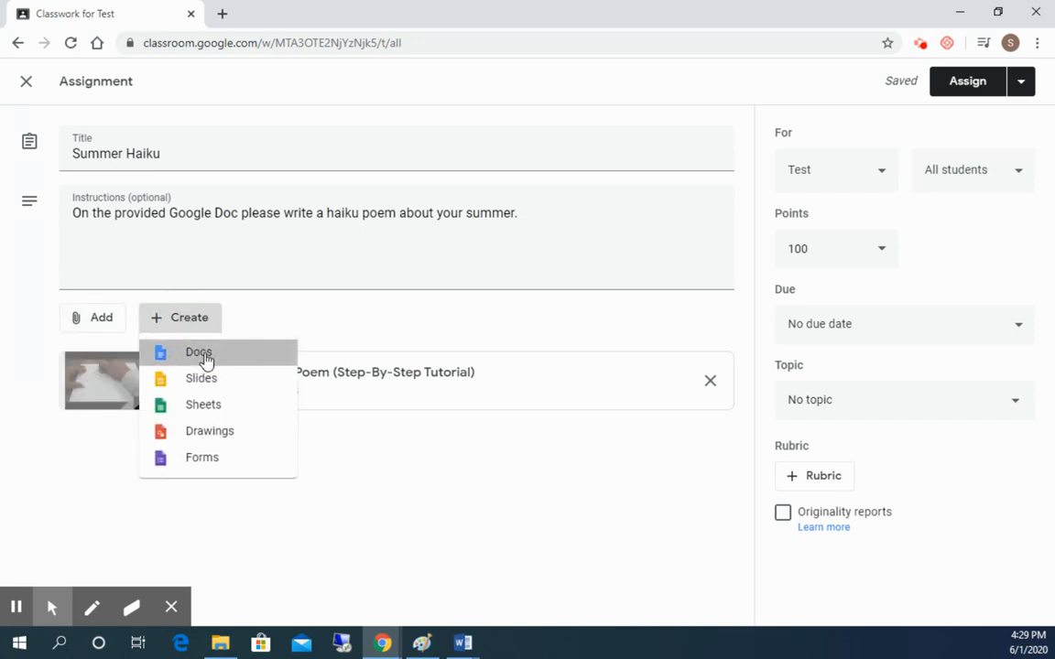
{"action": "left_click", "coordinate": [200, 357]}
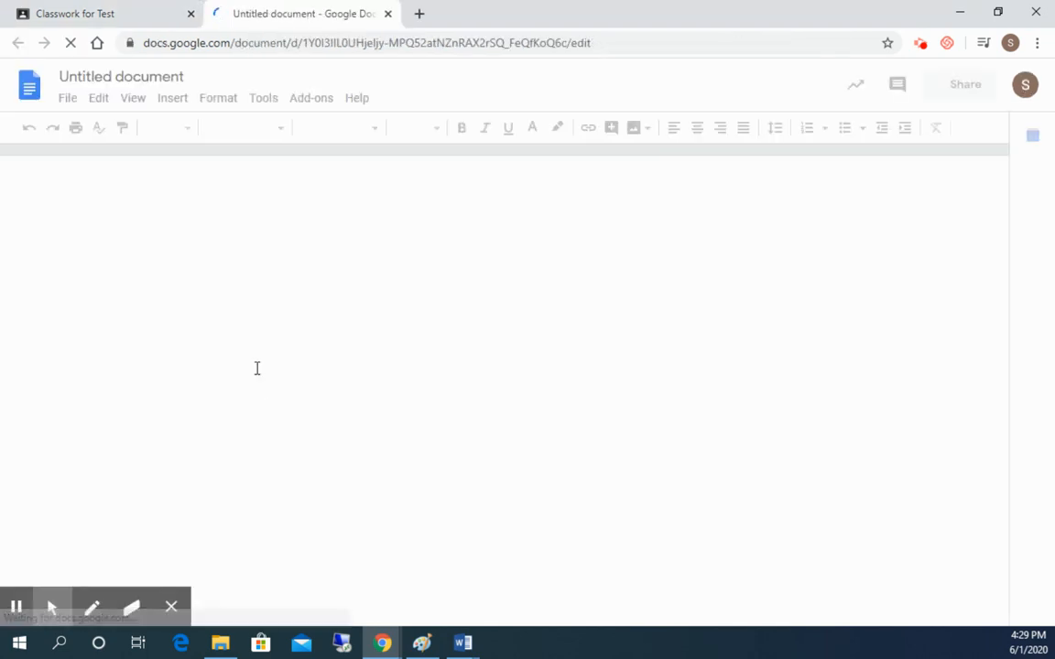
{"action": "left_click", "coordinate": [151, 78]}
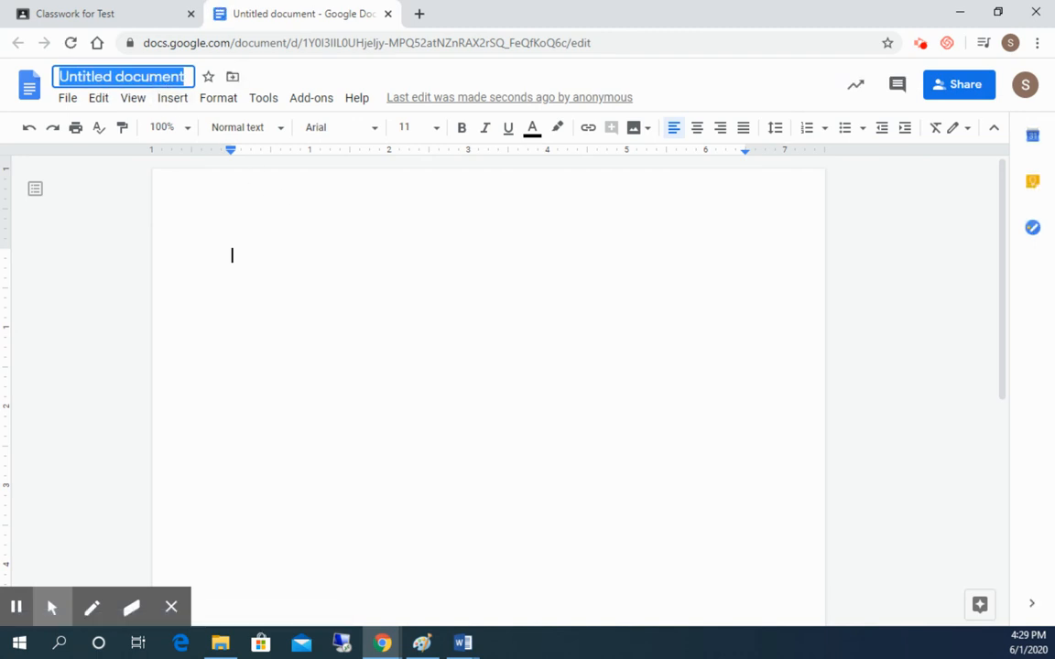
{"action": "type", "text": "Summer Haiku"}
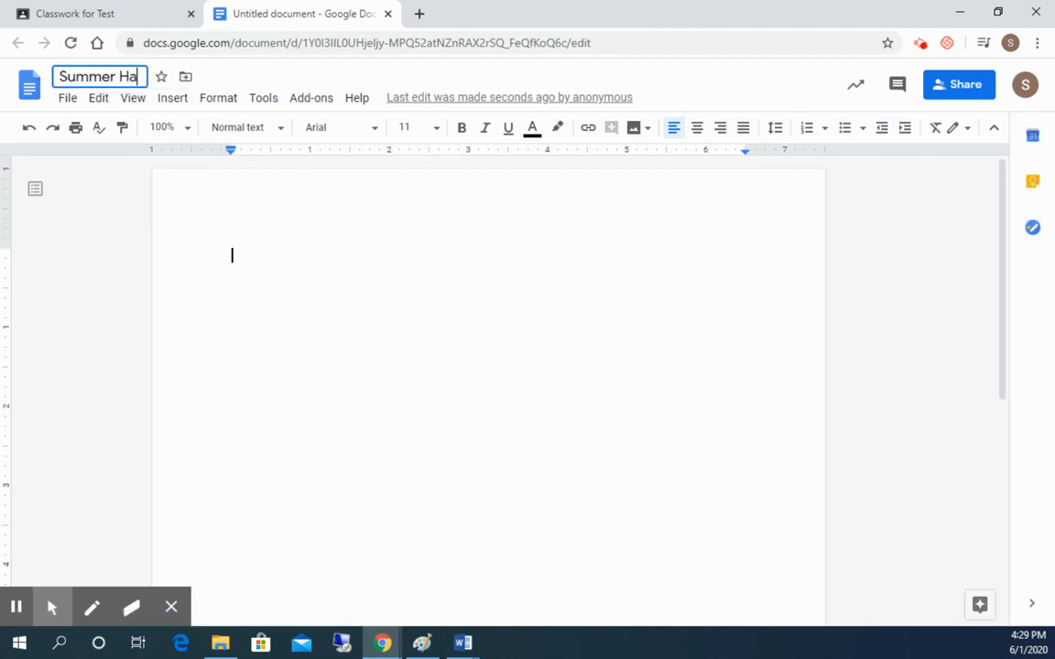
Paste "On the provided Google Doc please write a haiku poem about your summer." into the body of the document
{"action": "left_click", "coordinate": [280, 260]}
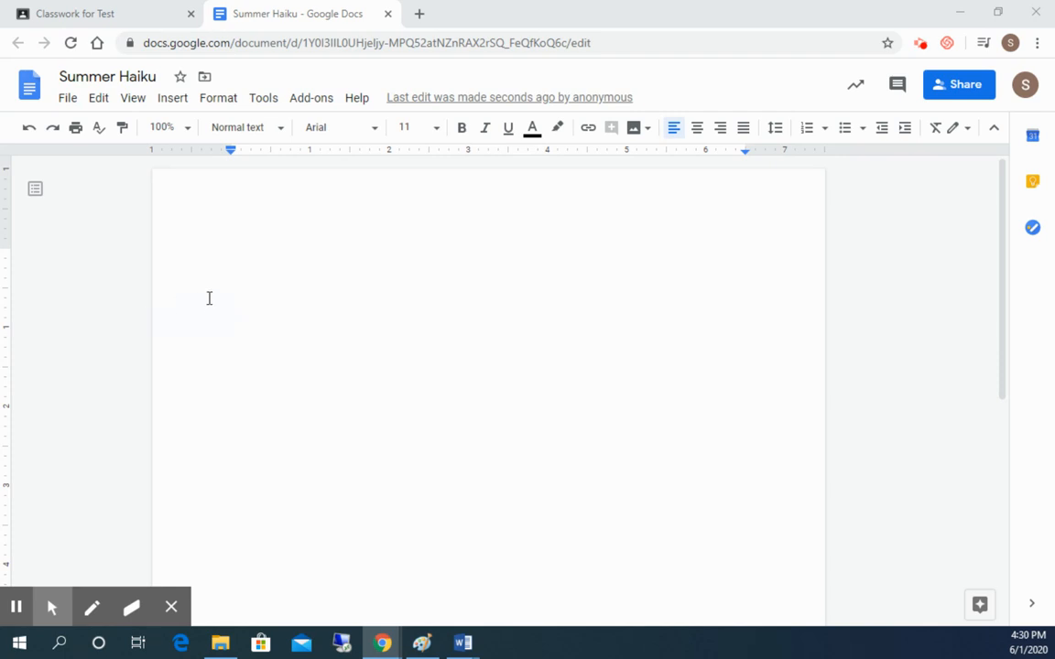
{"action": "right_click", "coordinate": [212, 235]}
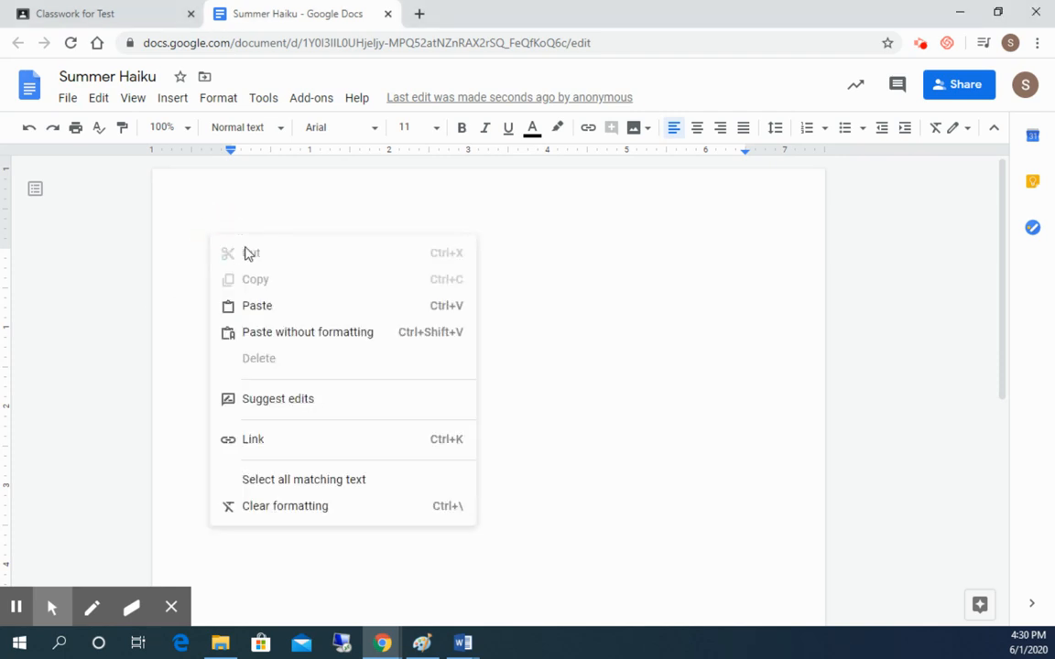
{"action": "left_click", "coordinate": [259, 306]}
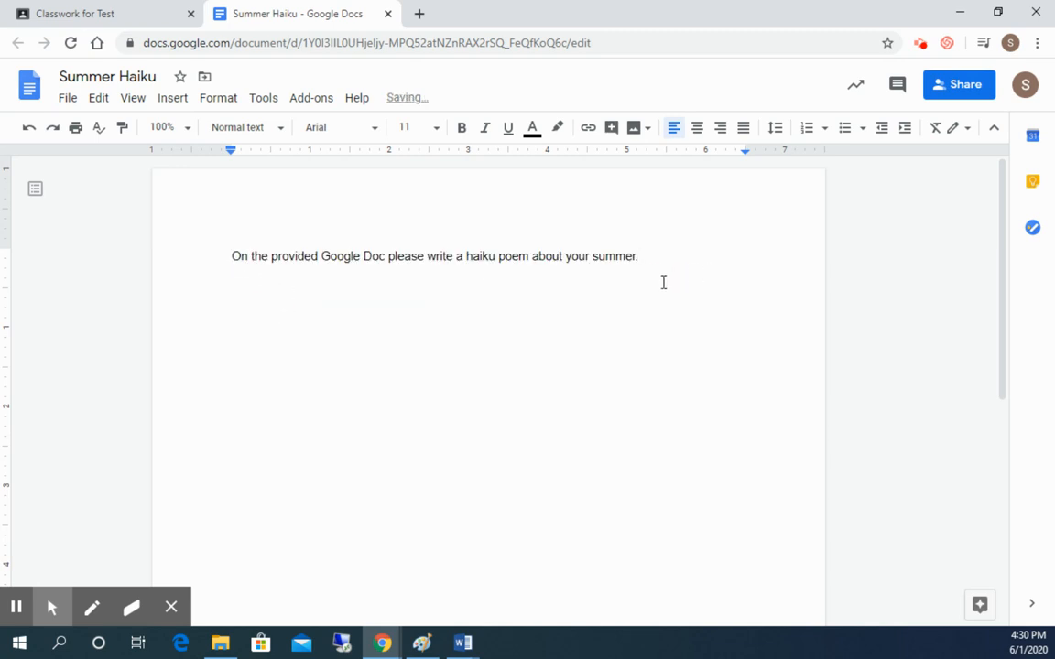
Return to the Classroom assignment and set the attached Google Doc to "Make a copy for each student"
{"action": "left_click", "coordinate": [122, 17]}
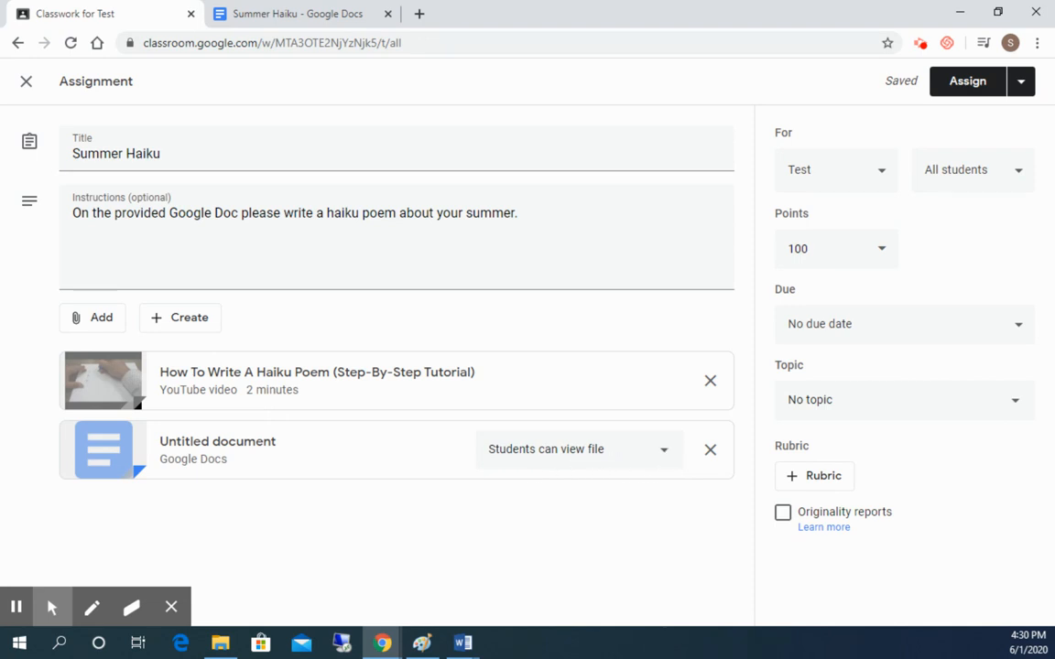
{"action": "left_click", "coordinate": [663, 451]}
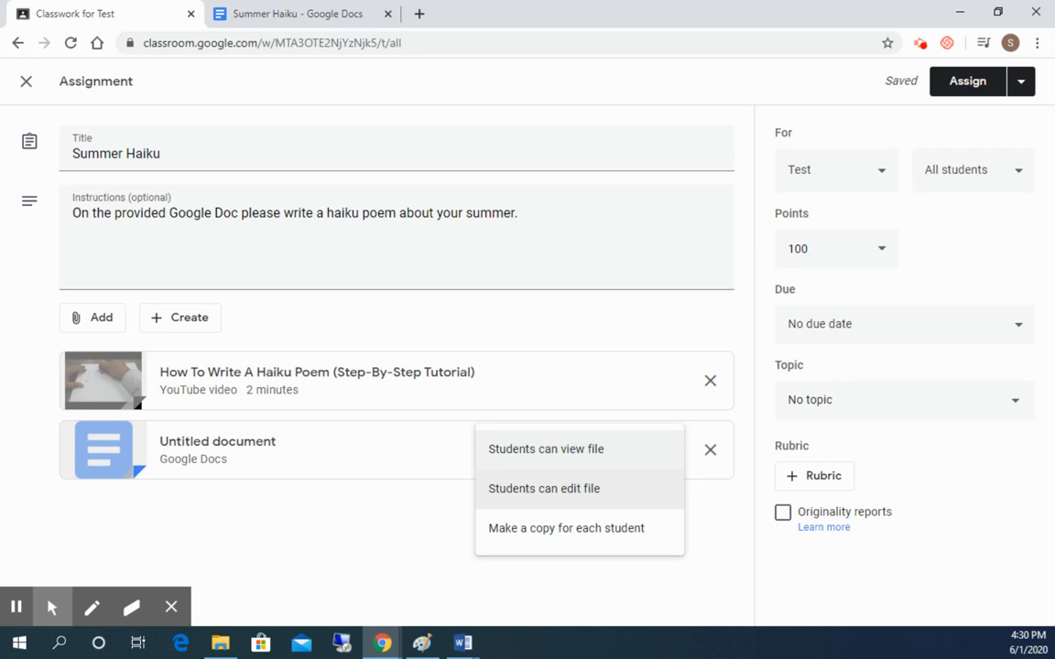
{"action": "left_click", "coordinate": [566, 528]}
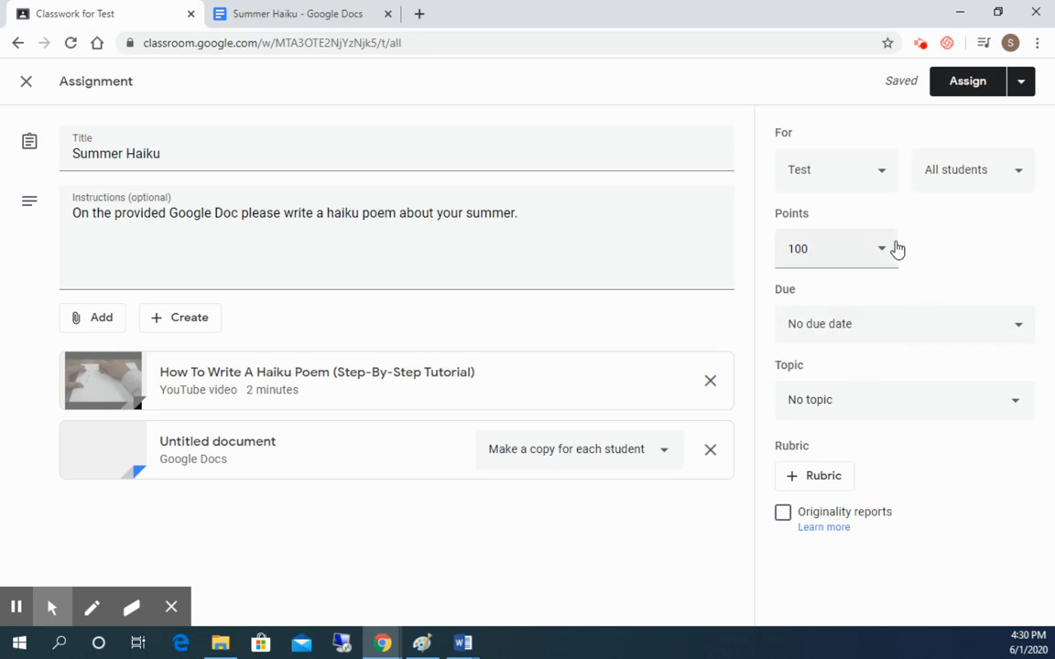
Set the assignment's points to 20
{"action": "left_click", "coordinate": [835, 255]}
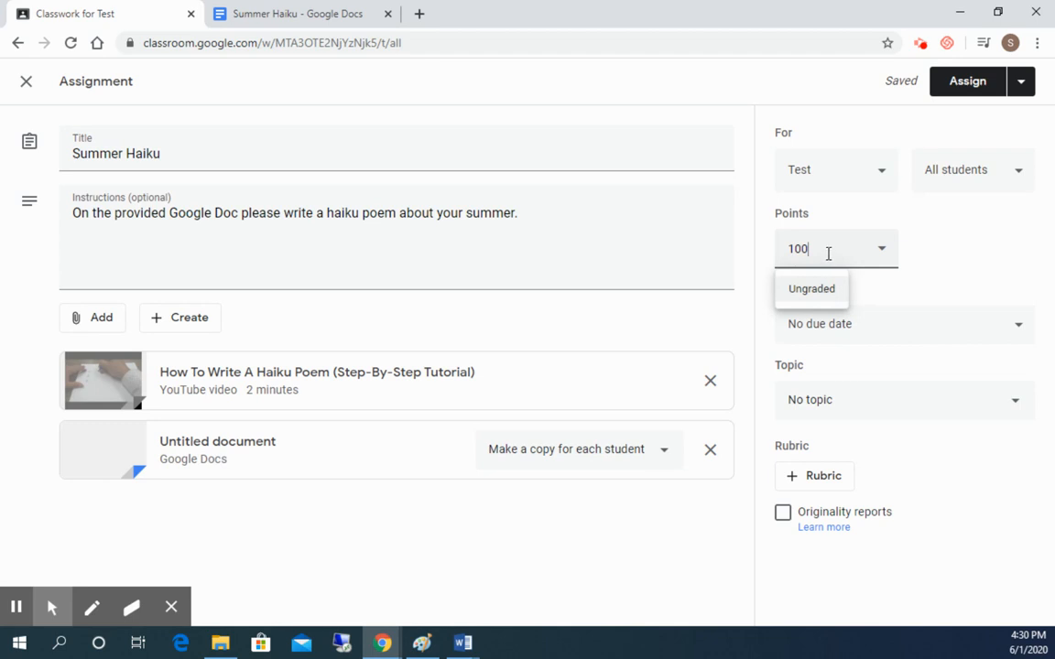
{"action": "double_click", "coordinate": [793, 248]}
{"action": "type", "text": "20"}
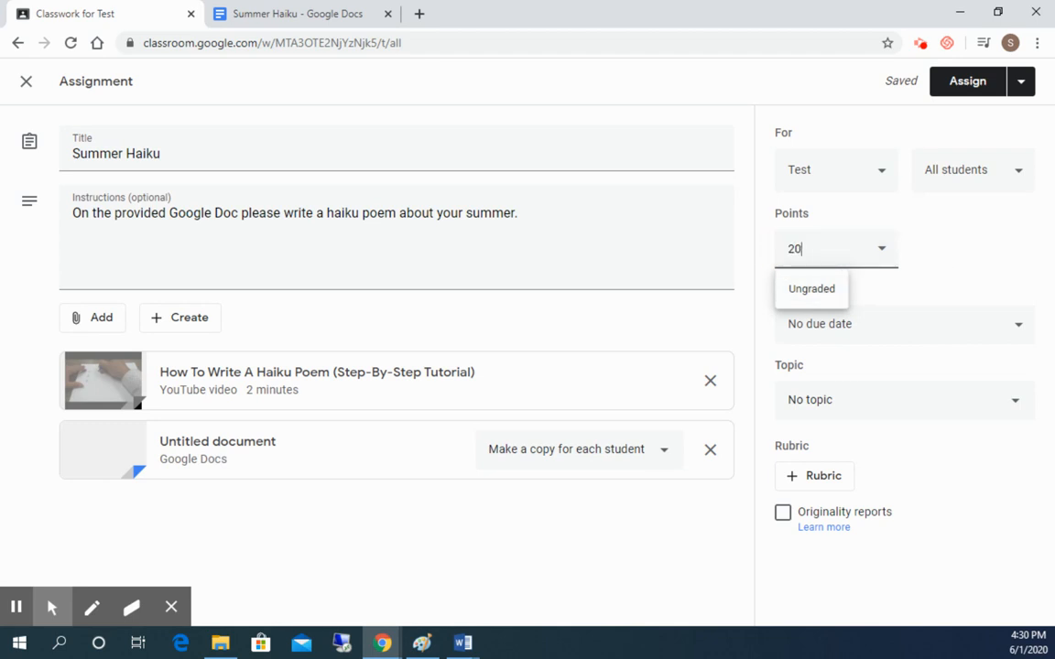
Set the assignment's due date to Jun 5, 2020, without a due time
{"action": "left_click", "coordinate": [984, 325]}
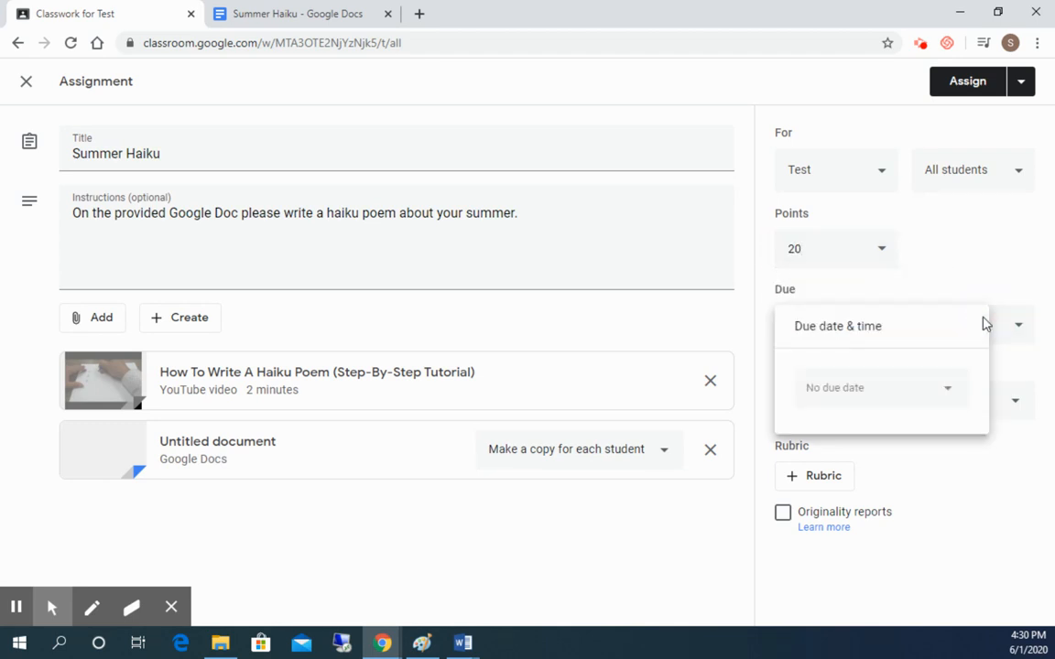
{"action": "left_click", "coordinate": [862, 398]}
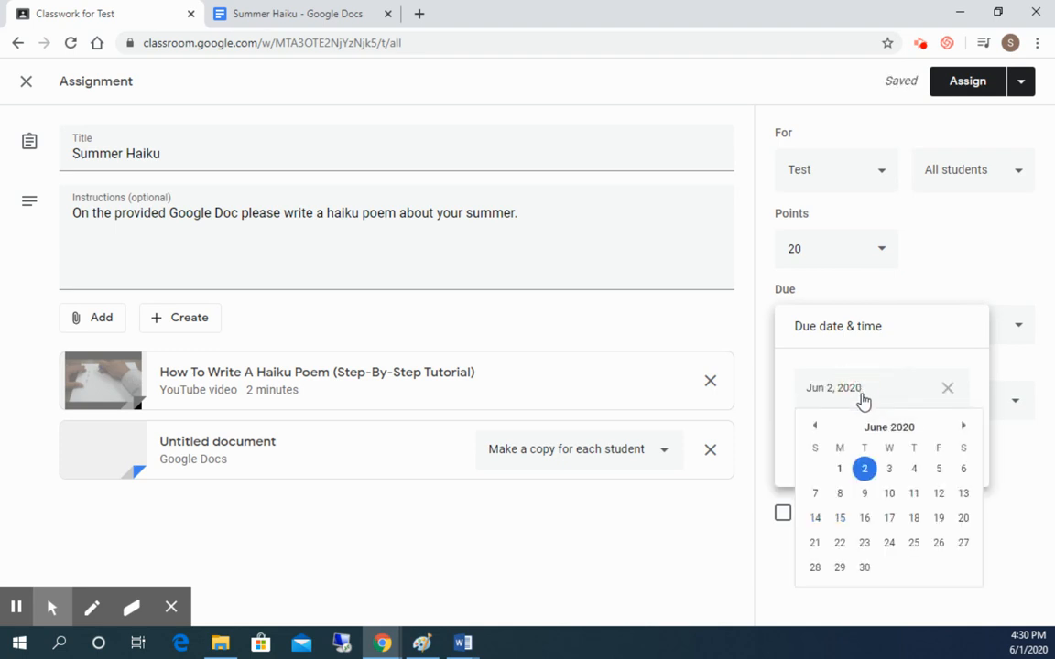
{"action": "left_click", "coordinate": [939, 469]}
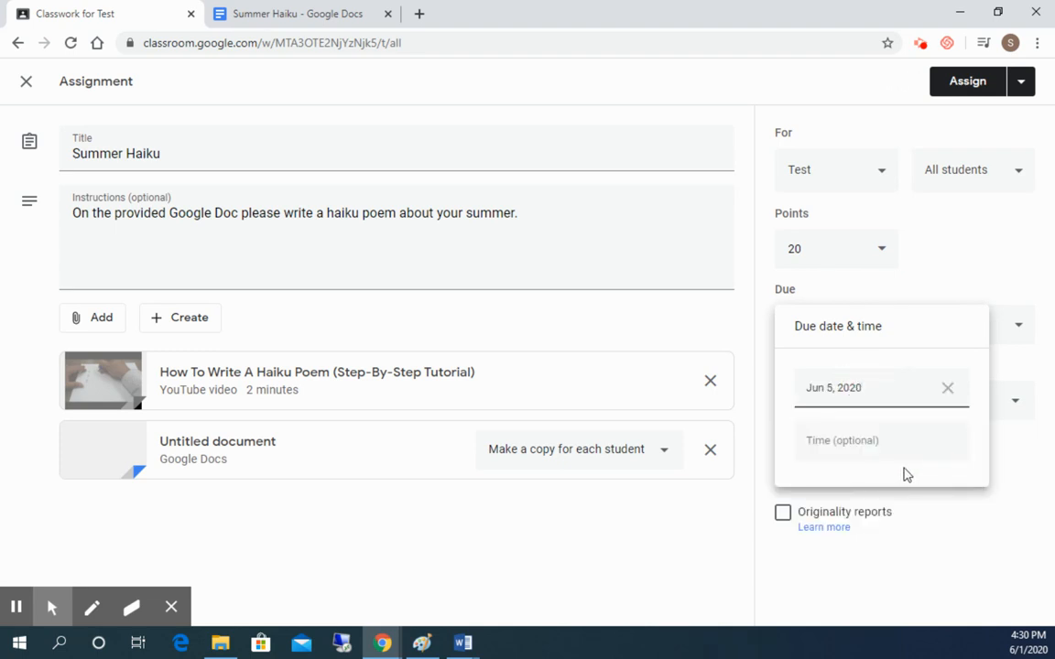
{"action": "left_click", "coordinate": [728, 538]}
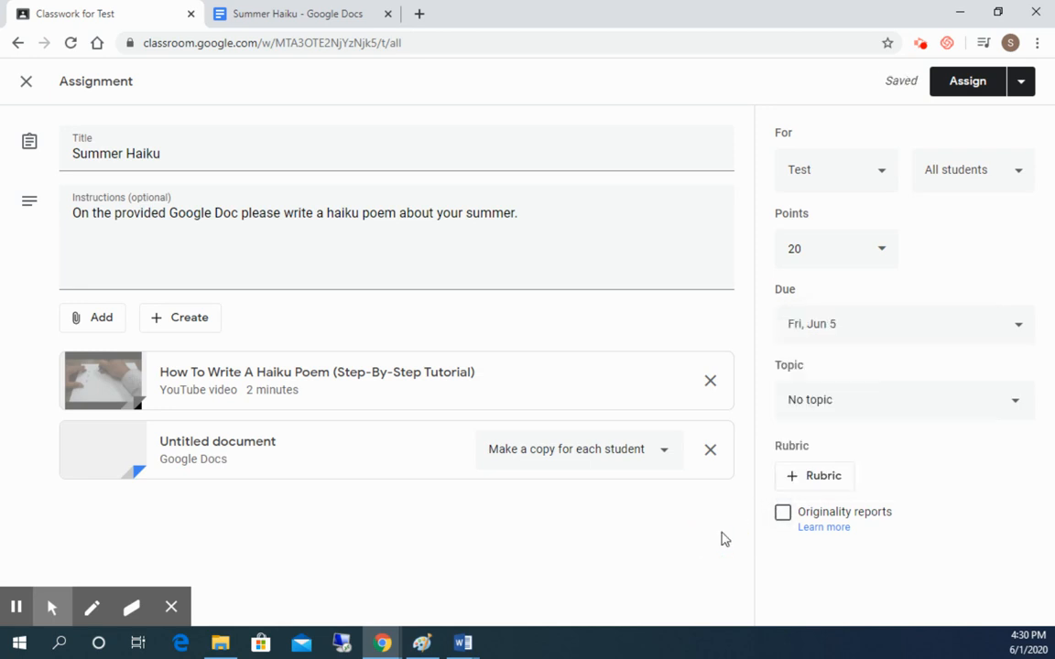
Create a new topic named "Unit 1" for the assignment
{"action": "left_click", "coordinate": [17, 607]}
{"action": "left_click", "coordinate": [1011, 405]}
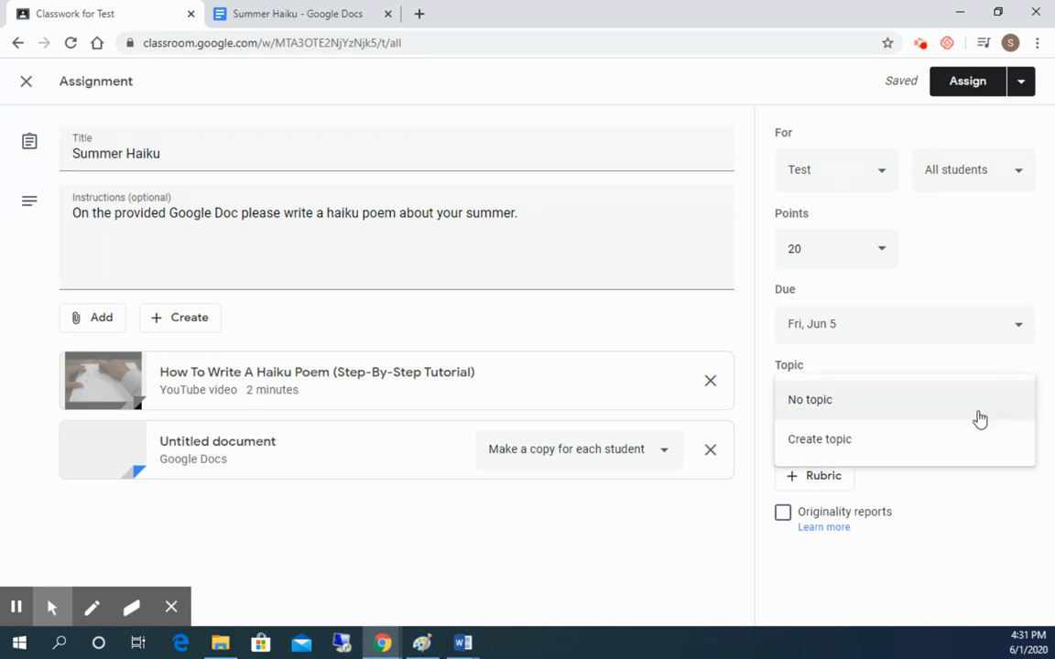
{"action": "left_click", "coordinate": [864, 451]}
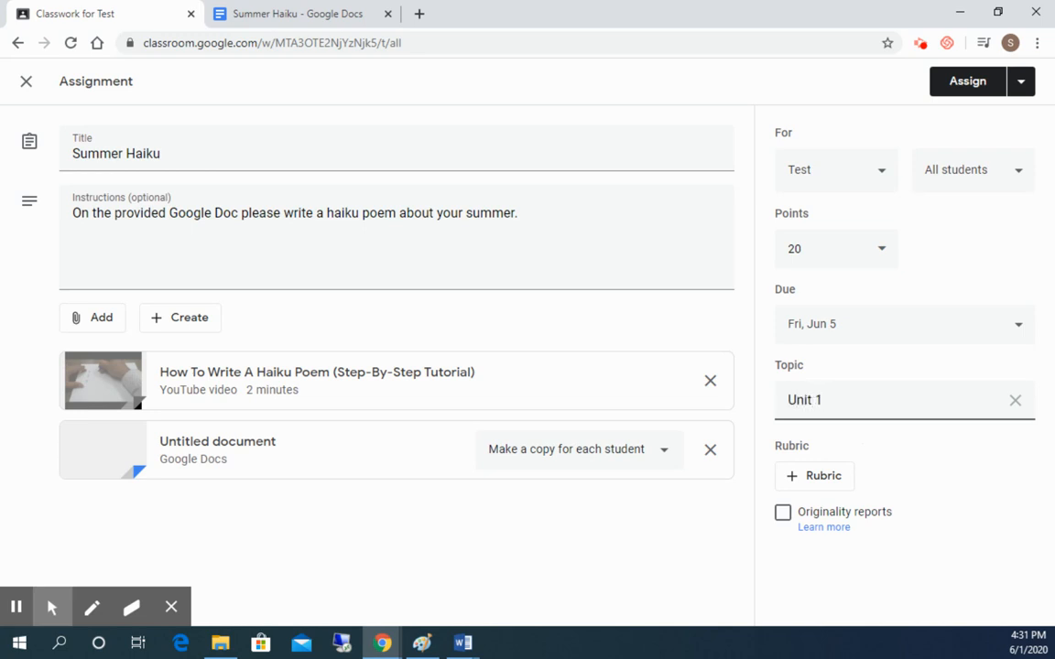
{"action": "left_click", "coordinate": [704, 575]}
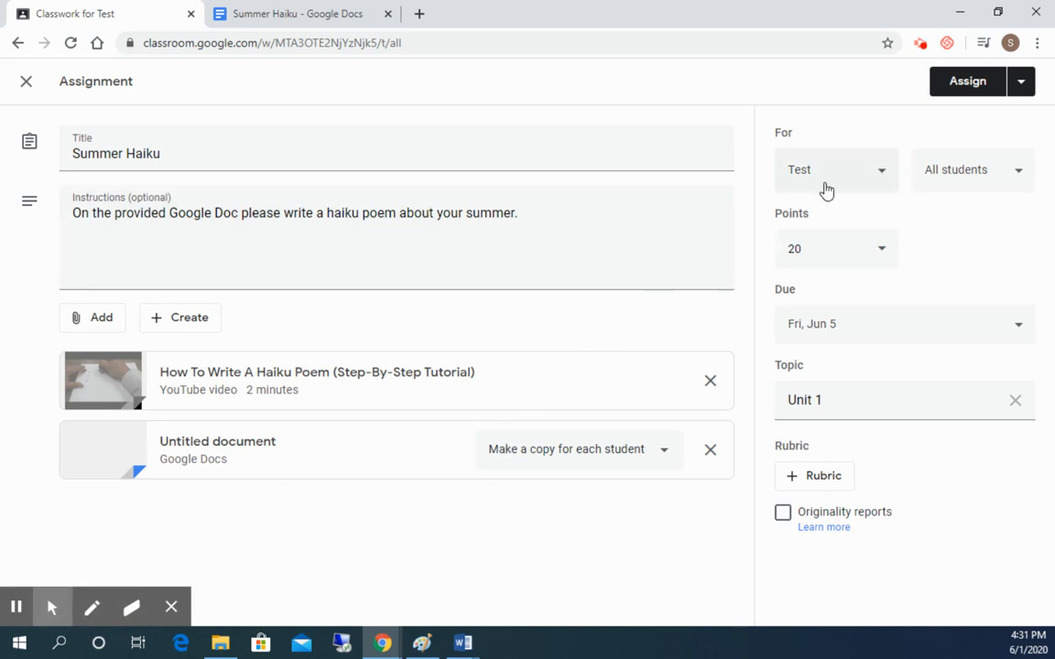
Try adding the PC Apps A 4th Hour and 8th Grade Tech 2nd Hour classes as recipients, and deselect both again
{"action": "left_click", "coordinate": [883, 179]}
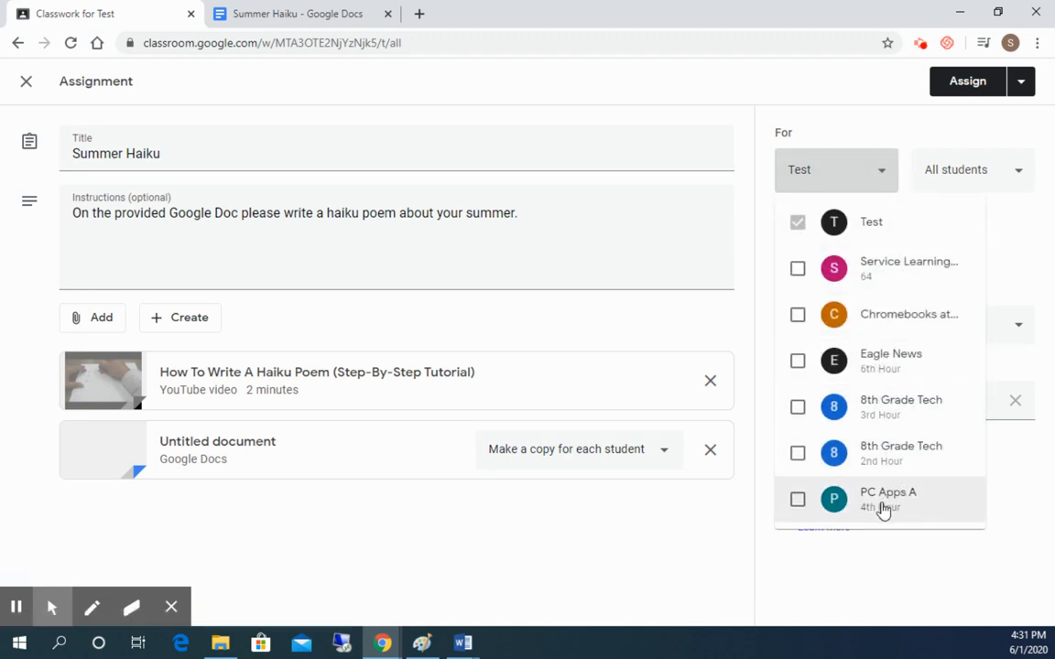
{"action": "left_click", "coordinate": [798, 500]}
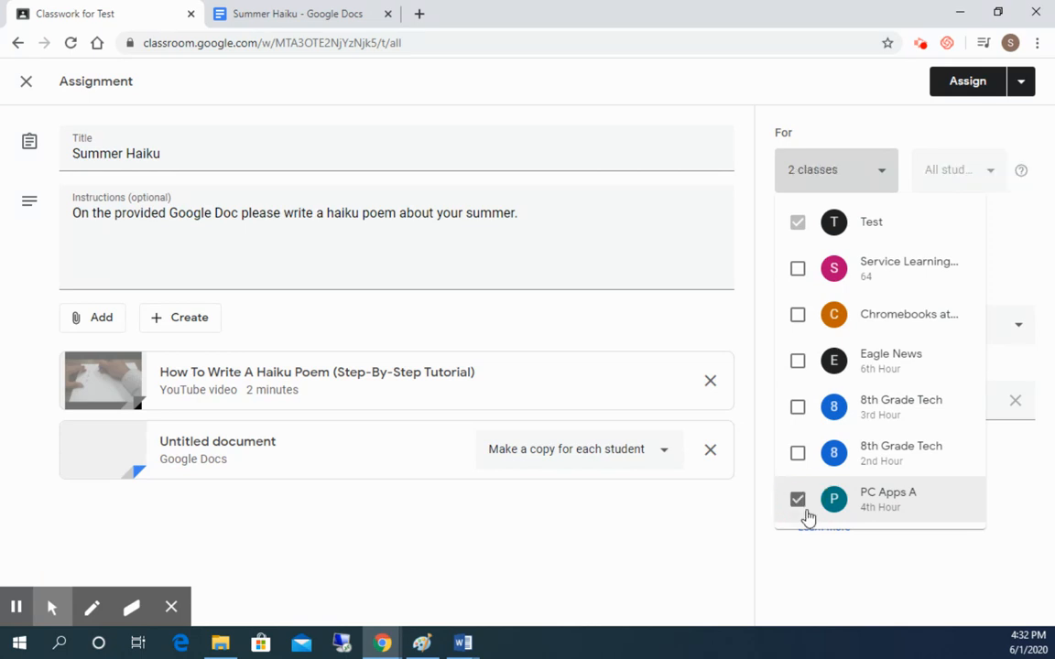
{"action": "left_click", "coordinate": [797, 456]}
{"action": "left_click", "coordinate": [797, 500]}
{"action": "left_click", "coordinate": [797, 455]}
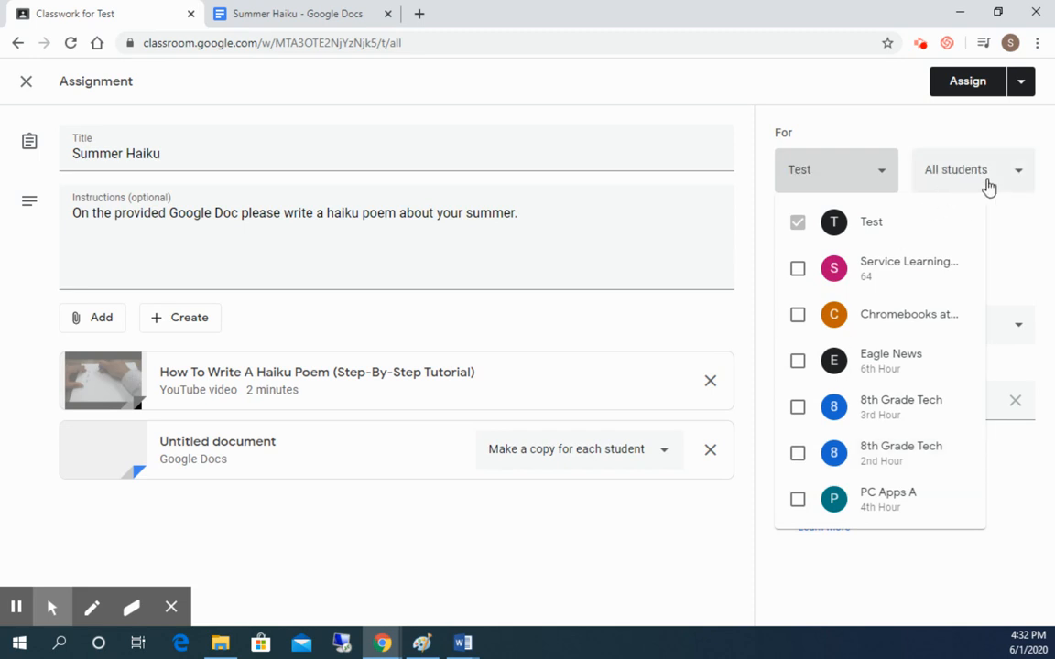
{"action": "left_click", "coordinate": [1022, 179]}
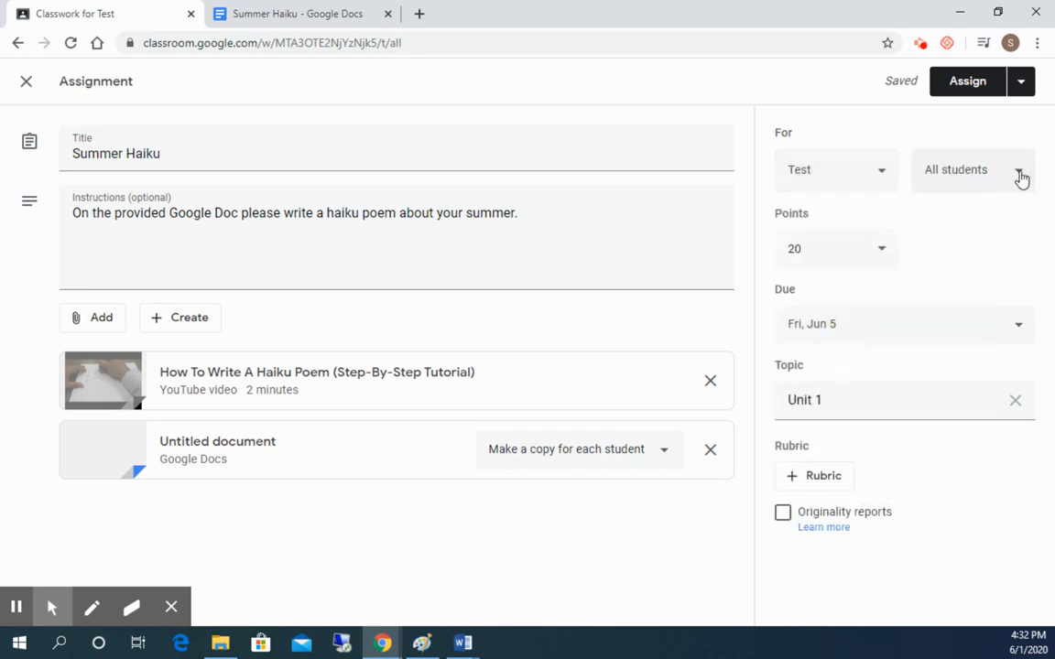
Review the student selection for the Test class and assign the Summer Haiku assignment to all students
{"action": "left_click", "coordinate": [1020, 174]}
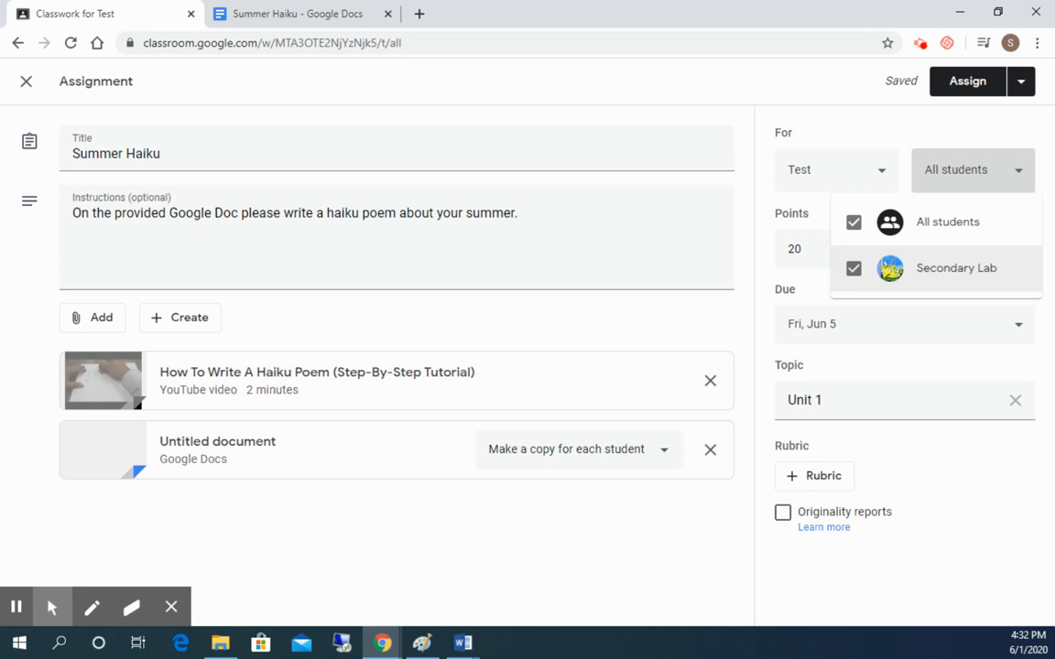
{"action": "left_click", "coordinate": [675, 536]}
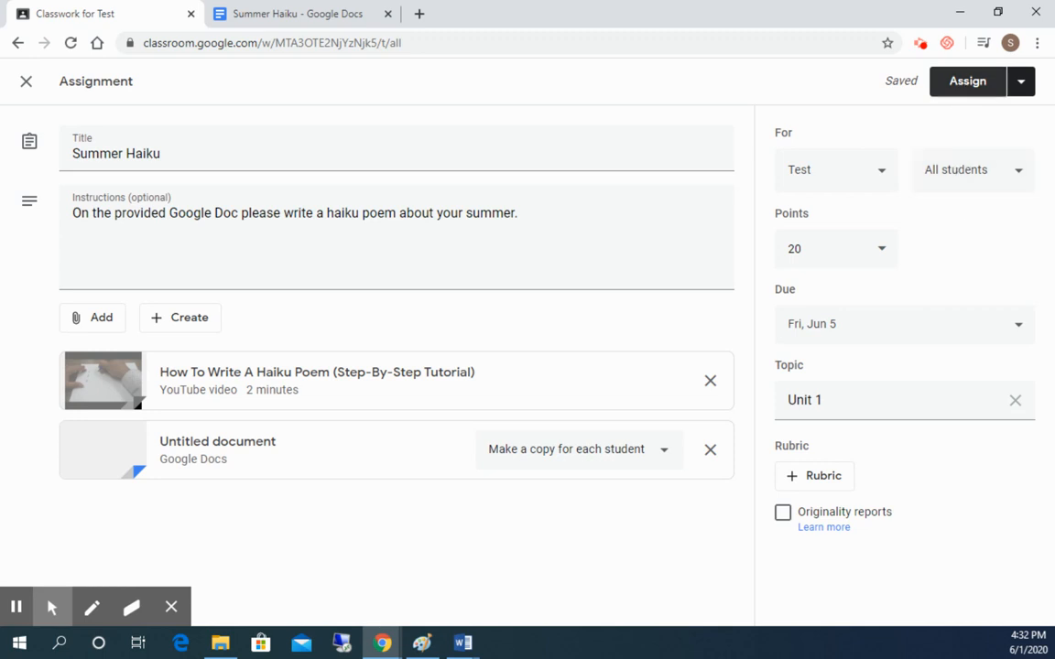
{"action": "left_click", "coordinate": [965, 85]}
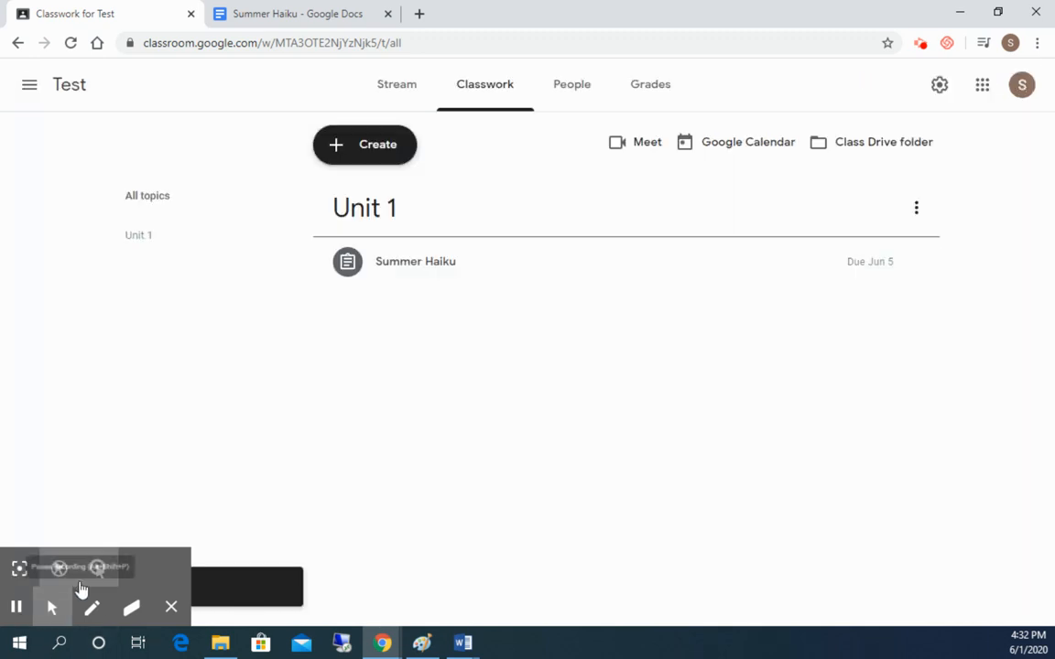